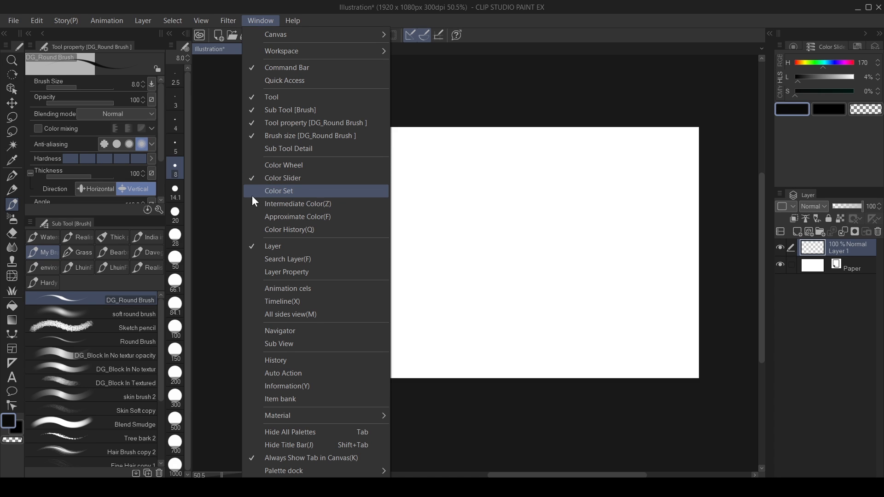
# Show the Color Set palette and detach it as a floating window over the canvas.
pyautogui.click(280, 195)
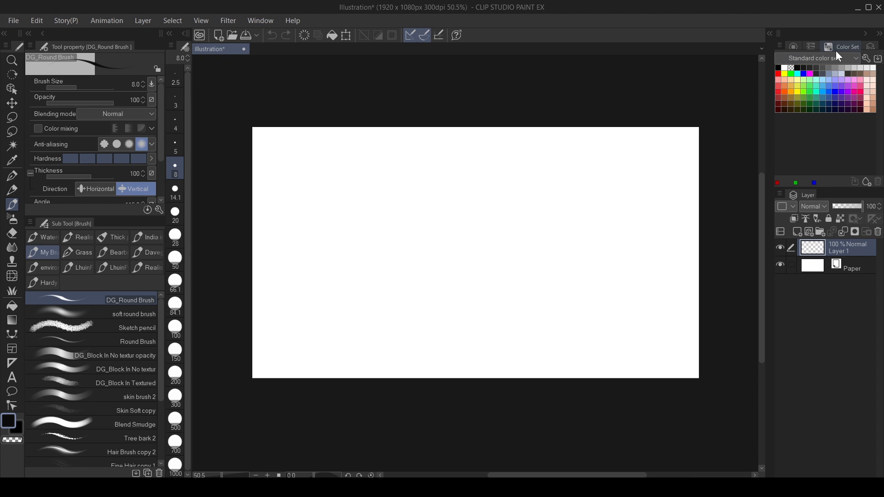
pyautogui.moveTo(838, 54); pyautogui.dragTo(544, 278)
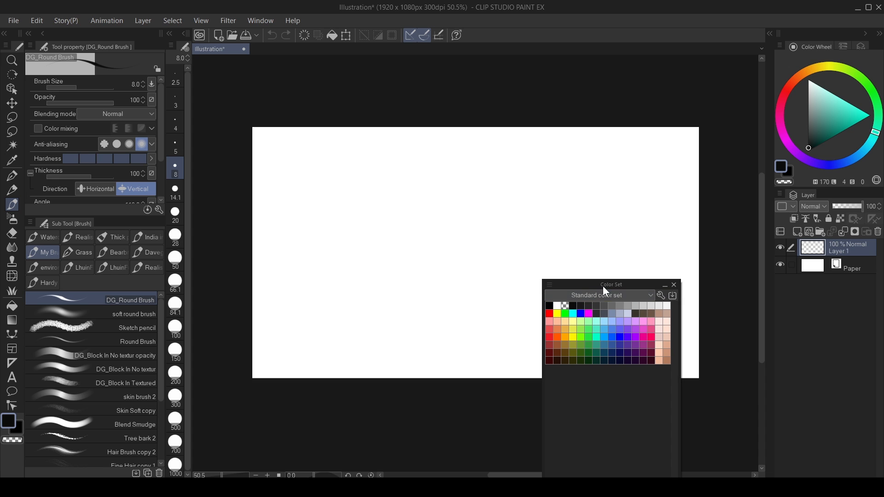
pyautogui.moveTo(615, 281); pyautogui.dragTo(525, 110)
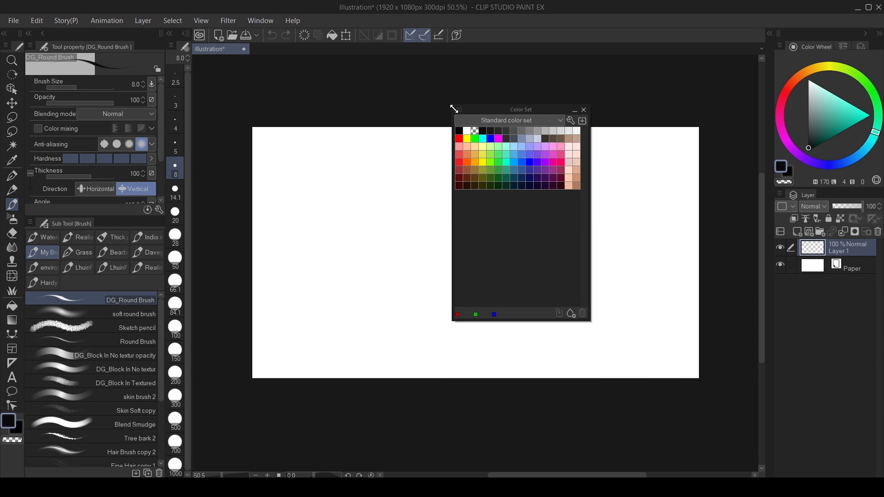
pyautogui.moveTo(452, 110); pyautogui.dragTo(400, 111)
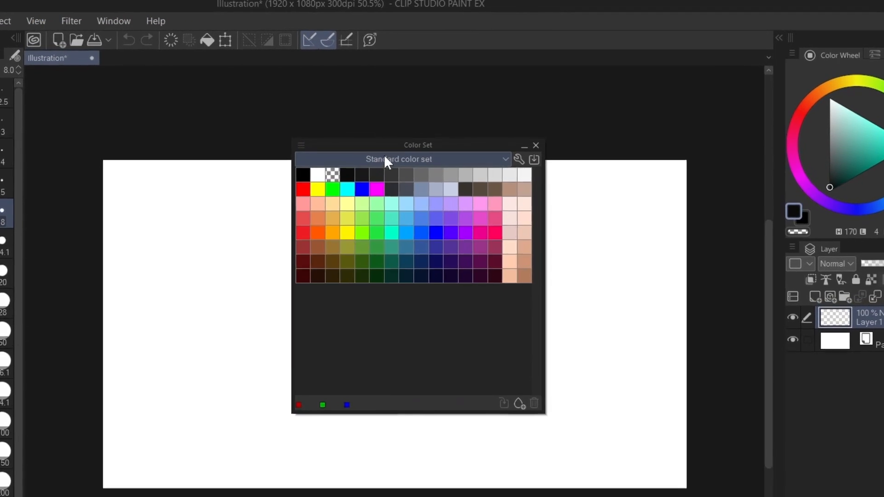
# Look through the list of available color sets.
pyautogui.click(387, 139)
pyautogui.click(418, 138)
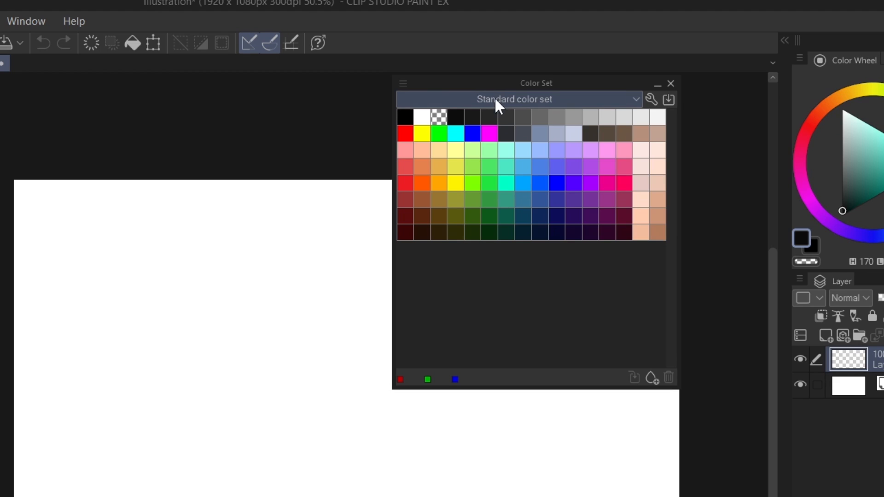
pyautogui.click(493, 99)
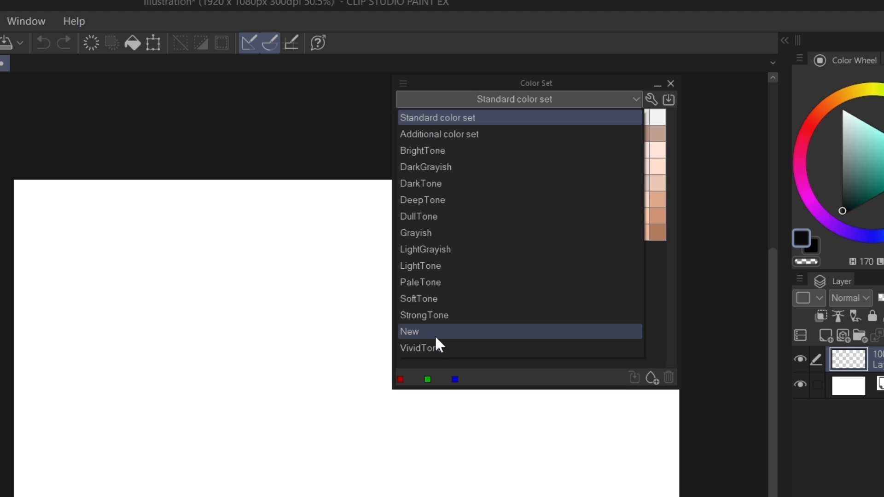
pyautogui.click(536, 97)
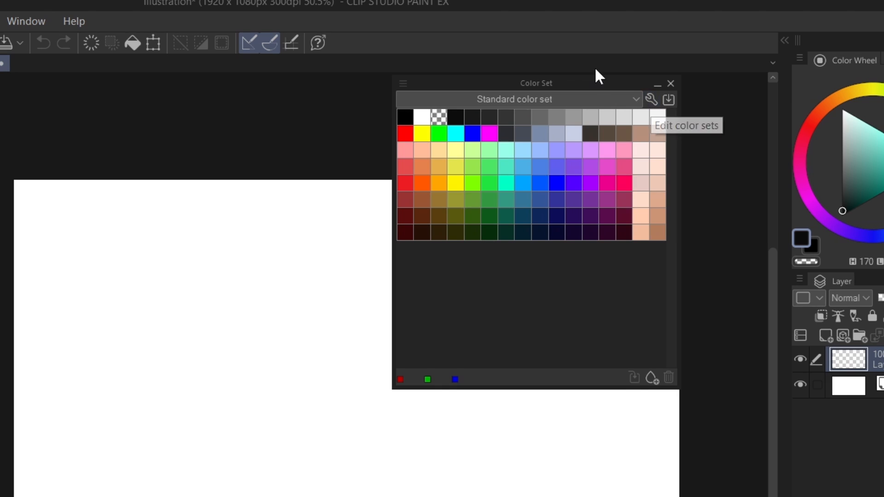
# Create a new color set named "New color set" in the color set editor.
pyautogui.moveTo(588, 82); pyautogui.dragTo(628, 93)
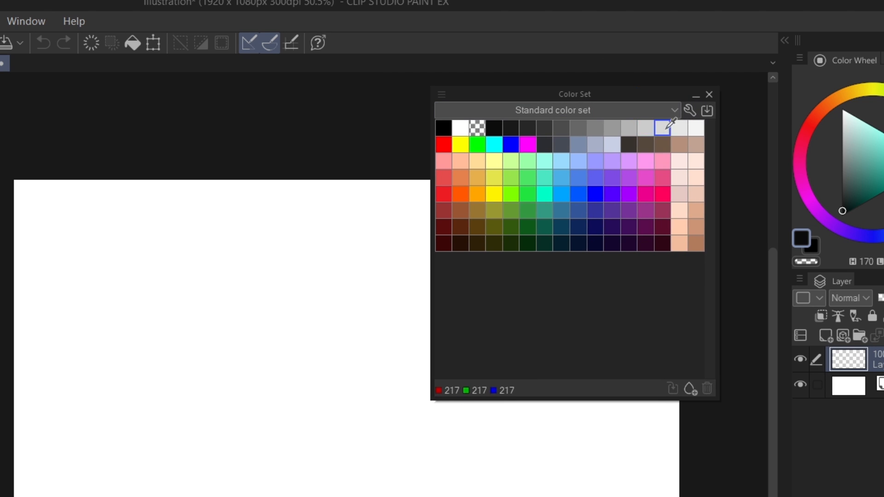
pyautogui.click(690, 111)
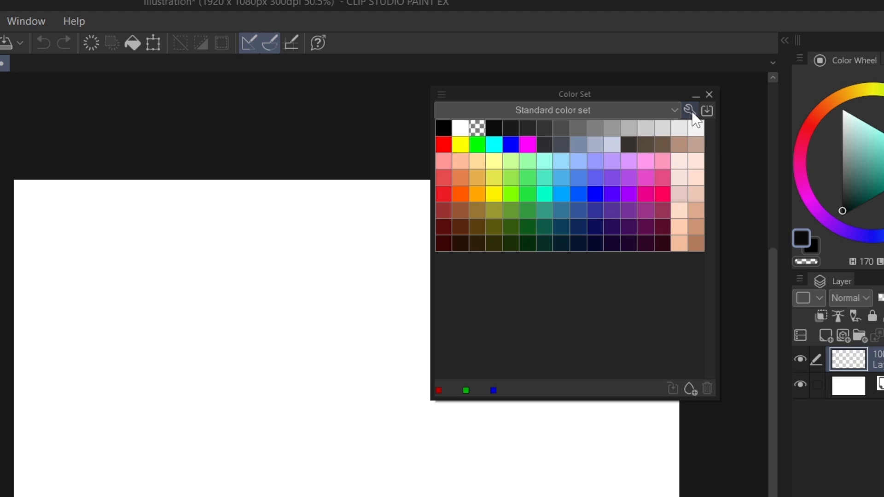
pyautogui.moveTo(410, 134); pyautogui.dragTo(386, 129)
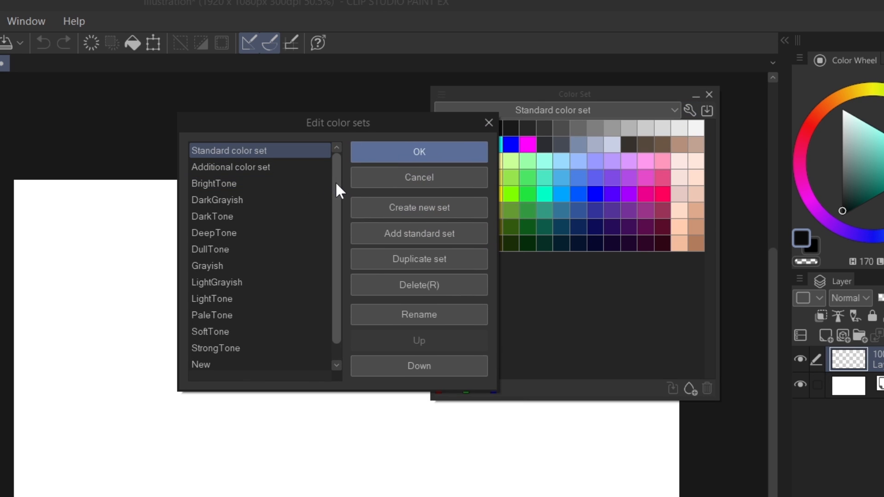
pyautogui.scroll(-1, 338, 189)
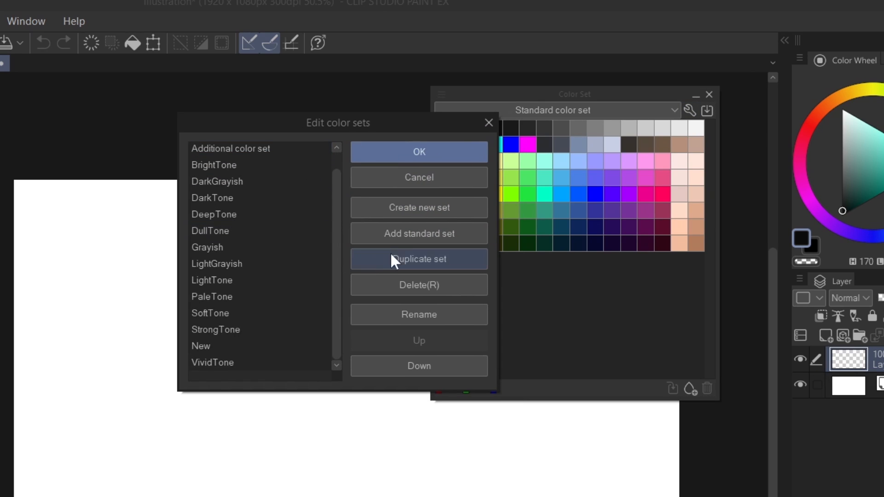
pyautogui.click(424, 208)
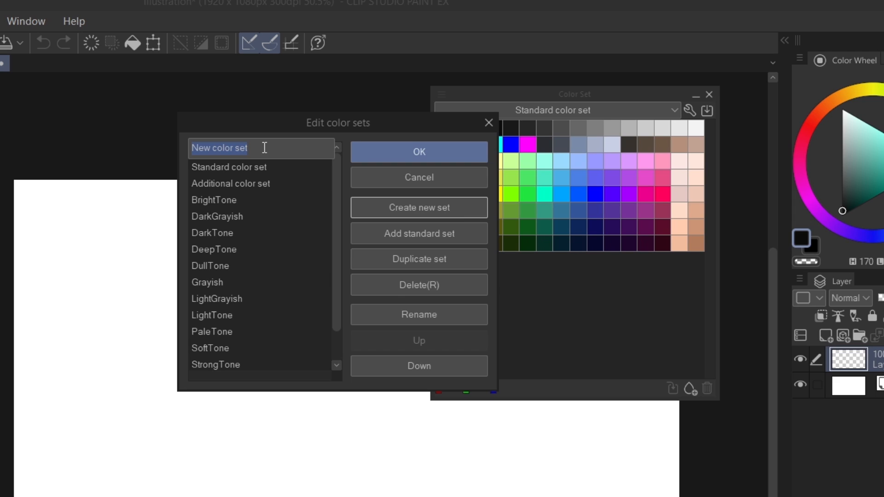
pyautogui.write('New color ')
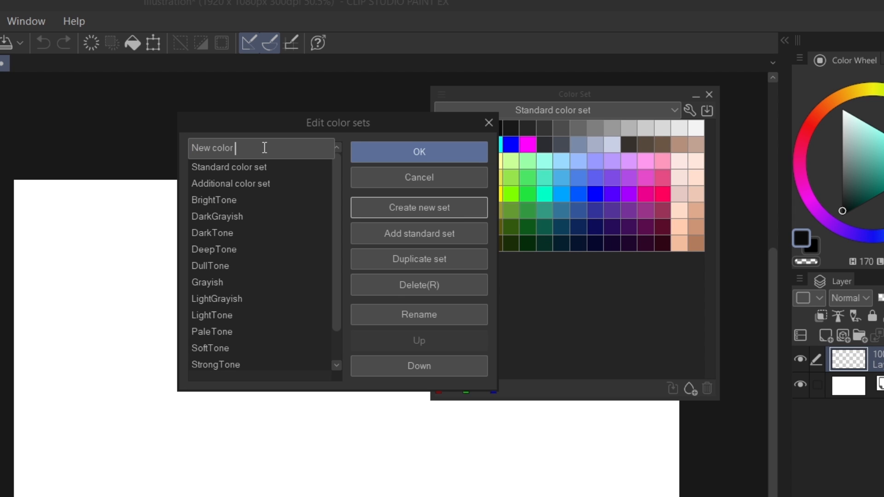
pyautogui.write('set')
pyautogui.press('Return')
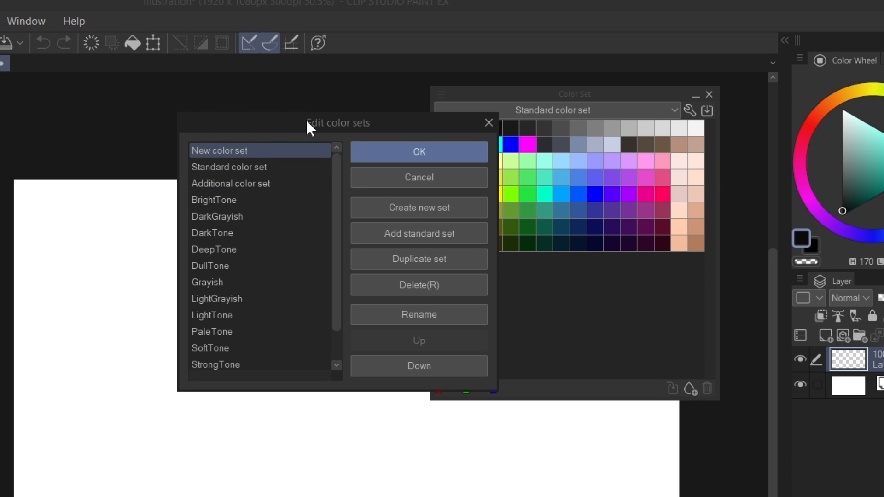
pyautogui.moveTo(307, 122); pyautogui.dragTo(319, 126)
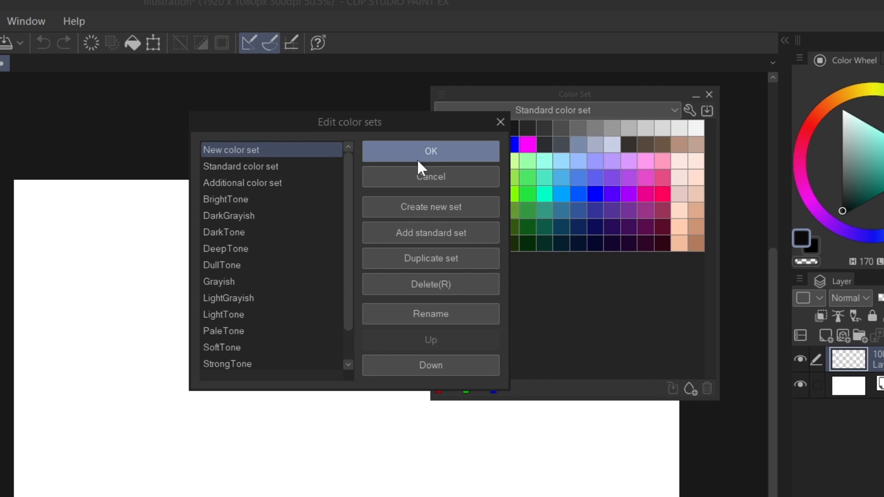
# Add a standard color set named "Standard color set 1" to the list of sets.
pyautogui.click(248, 163)
pyautogui.click(250, 149)
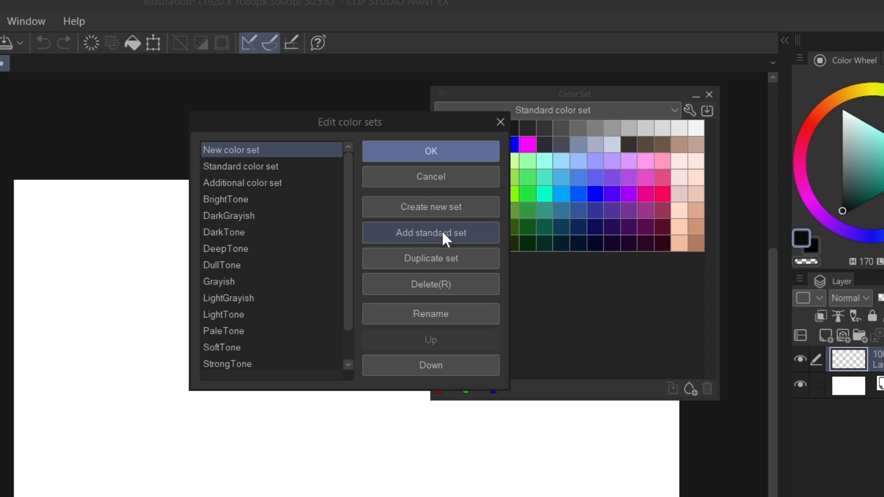
pyautogui.click(220, 164)
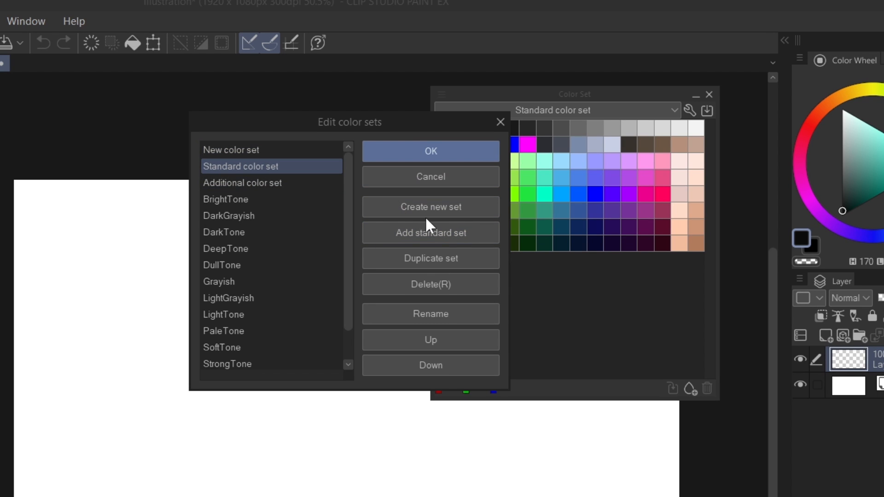
pyautogui.click(424, 232)
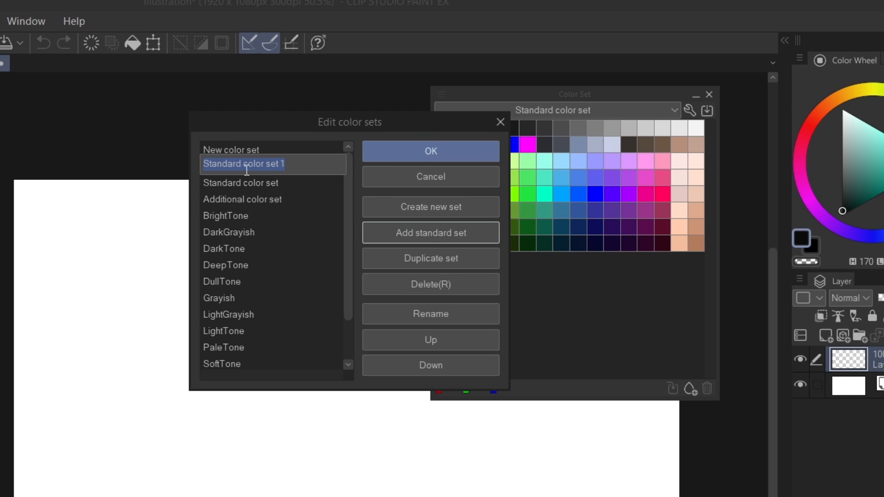
pyautogui.press('Return')
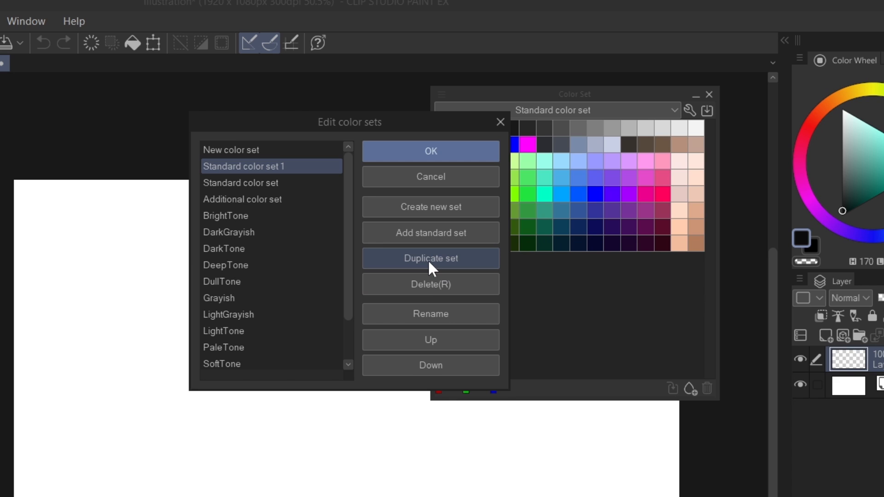
# Duplicate Standard color set 1, then delete both the copy and Standard color set 1.
pyautogui.click(411, 260)
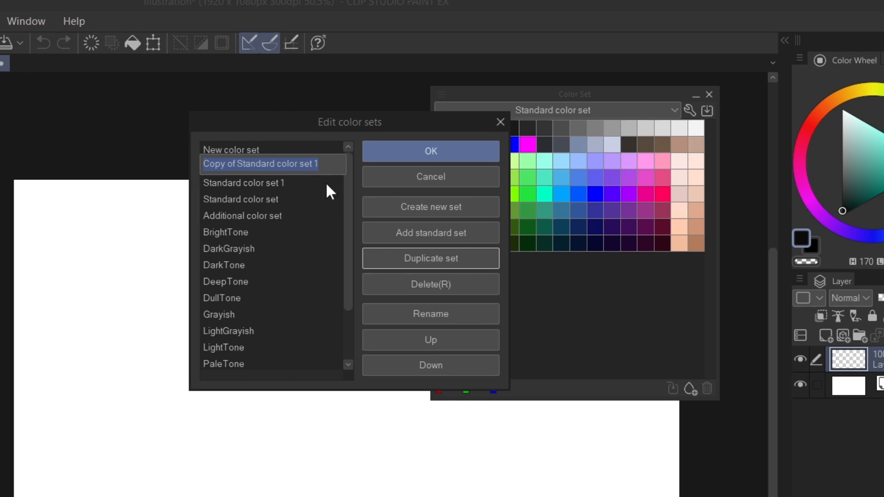
pyautogui.click(263, 182)
pyautogui.click(265, 168)
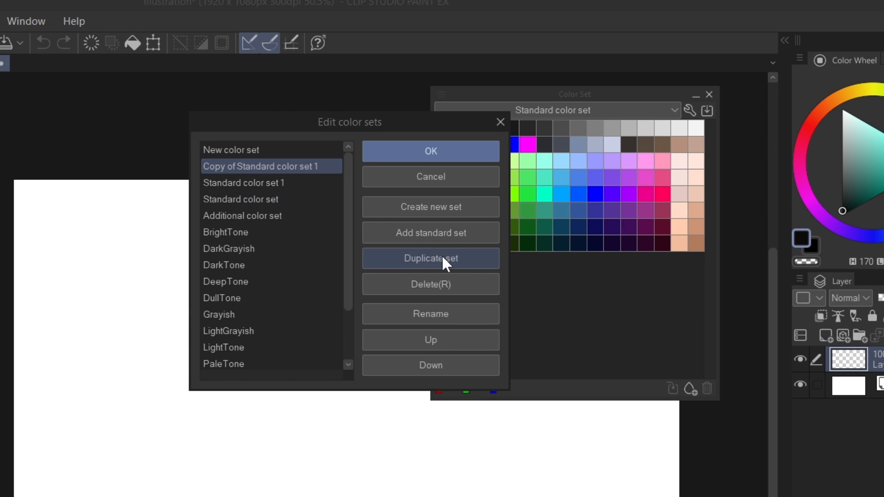
pyautogui.click(429, 285)
pyautogui.click(429, 282)
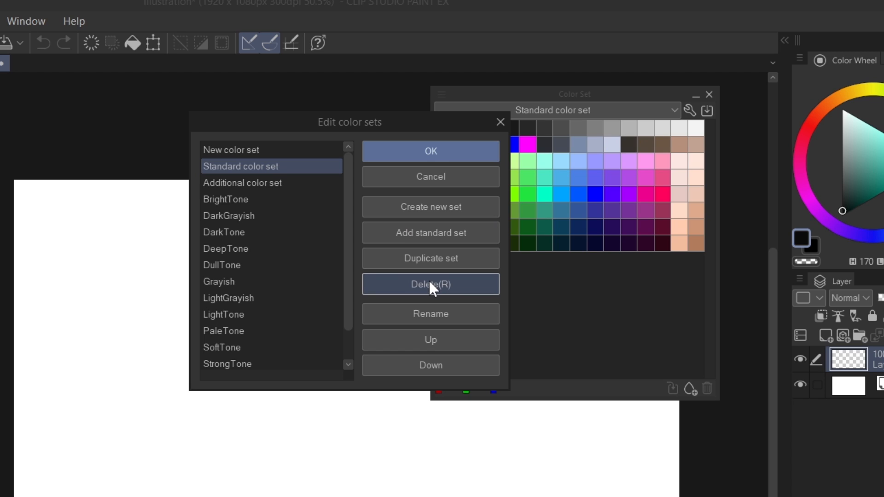
pyautogui.click(295, 151)
pyautogui.click(424, 313)
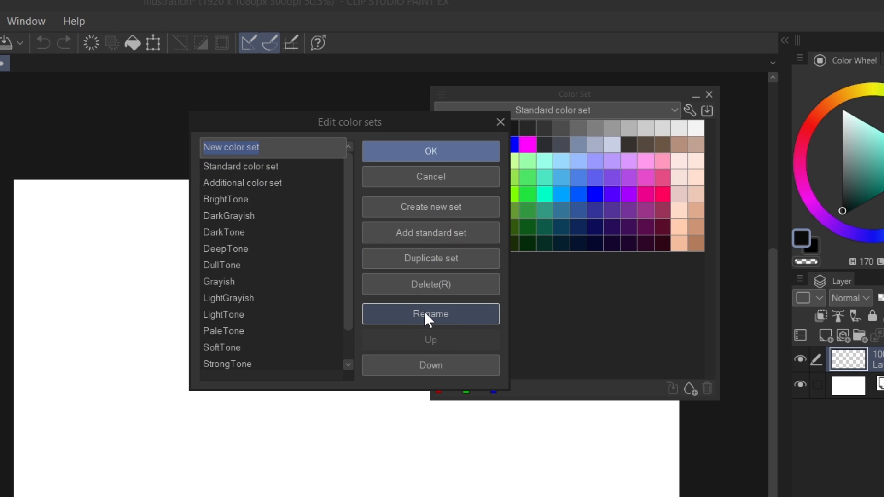
pyautogui.click(268, 151)
pyautogui.click(277, 170)
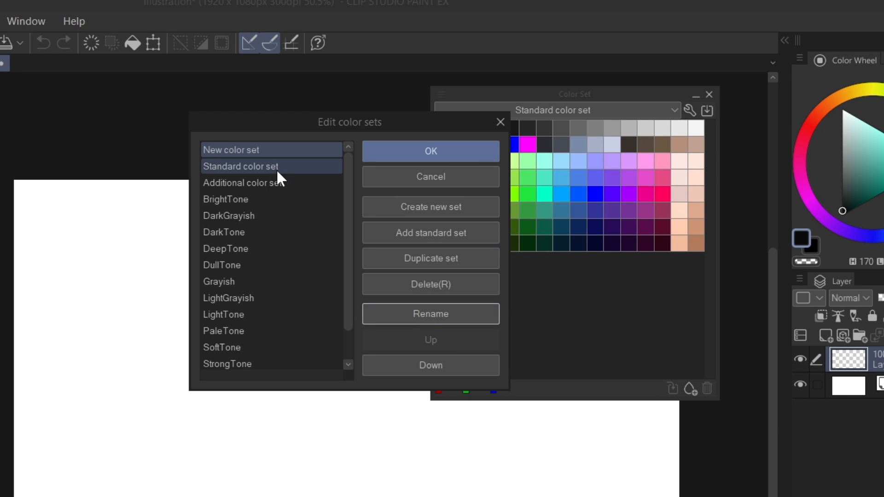
# Move New color set to the end of the color set list and apply the edits.
pyautogui.click(423, 361)
pyautogui.click(424, 360)
pyautogui.click(424, 361)
pyautogui.doubleClick(426, 338)
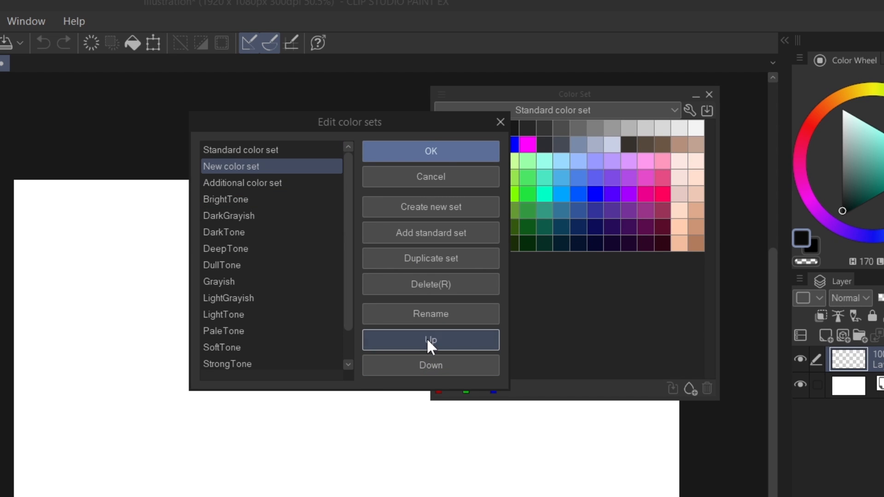
pyautogui.click(426, 338)
pyautogui.click(434, 363)
pyautogui.click(435, 363)
pyautogui.click(435, 363)
pyautogui.click(435, 363)
pyautogui.click(435, 363)
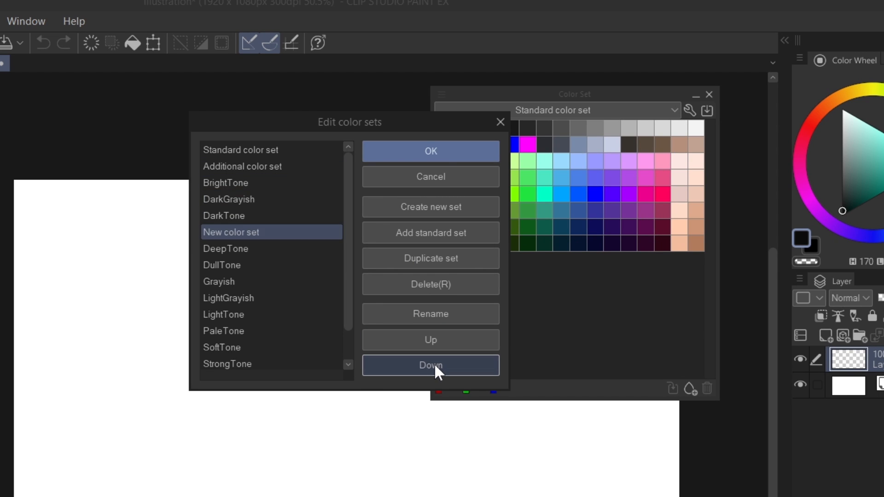
pyautogui.tripleClick(435, 363)
pyautogui.tripleClick(435, 364)
pyautogui.tripleClick(435, 363)
pyautogui.click(434, 363)
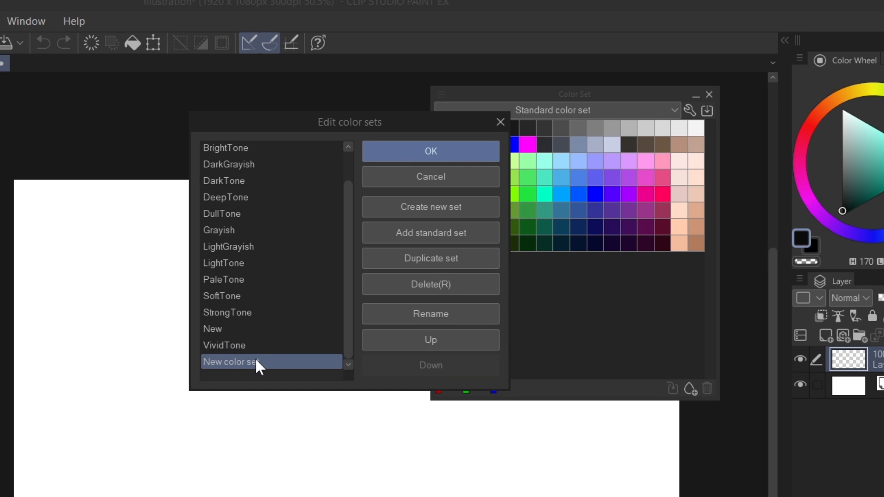
pyautogui.moveTo(374, 122); pyautogui.dragTo(400, 127)
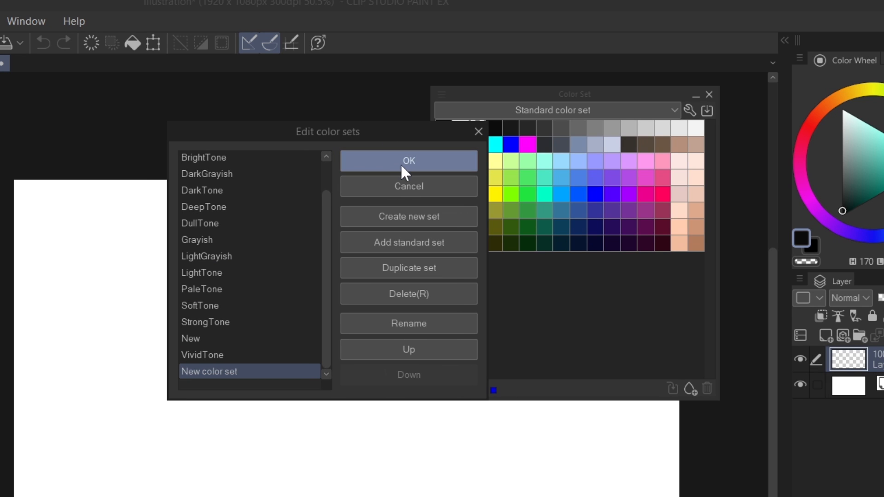
pyautogui.click(418, 159)
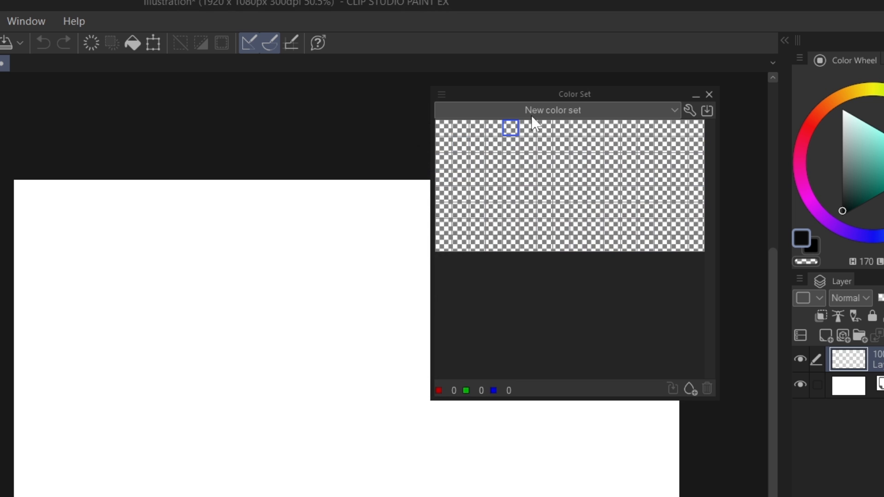
# Add the current near-black color to New color set and pick a bright green drawing color with hue 104.
pyautogui.moveTo(593, 91)
pyautogui.mouseDown()
pyautogui.moveTo(594, 107)
pyautogui.moveTo(577, 90)
pyautogui.mouseUp()
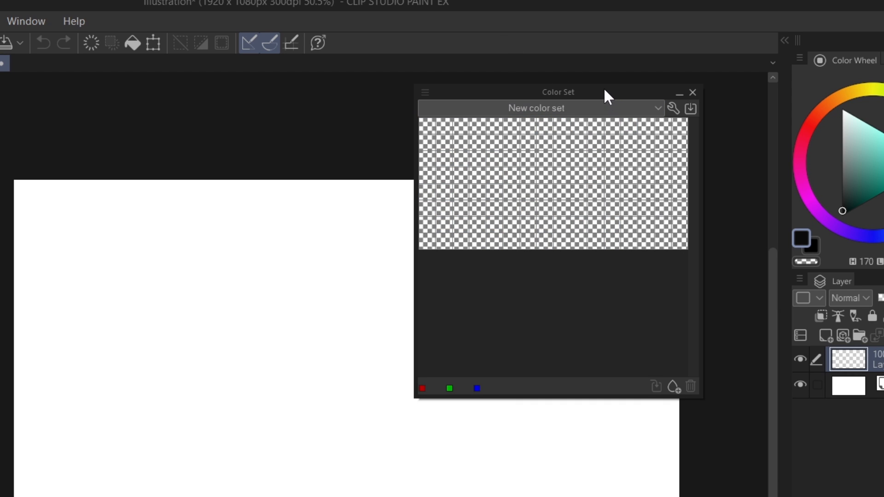
pyautogui.click(672, 391)
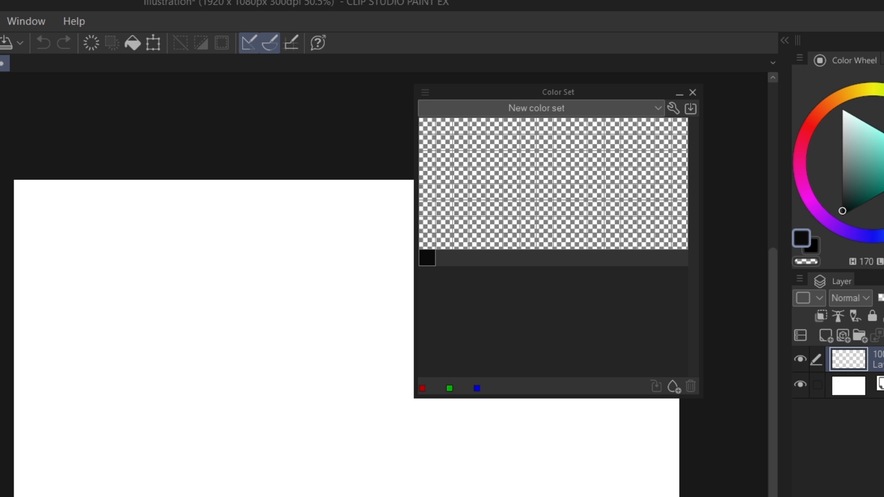
pyautogui.click(883, 151)
pyautogui.click(883, 110)
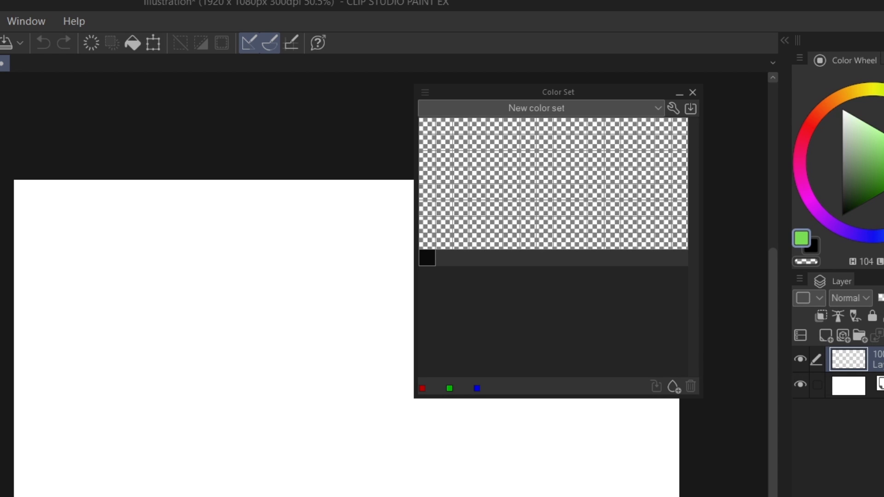
# Insert two transparent swatches and the green drawing color (RGB 116, 233, 74) at the first position of New color set.
pyautogui.click(432, 125)
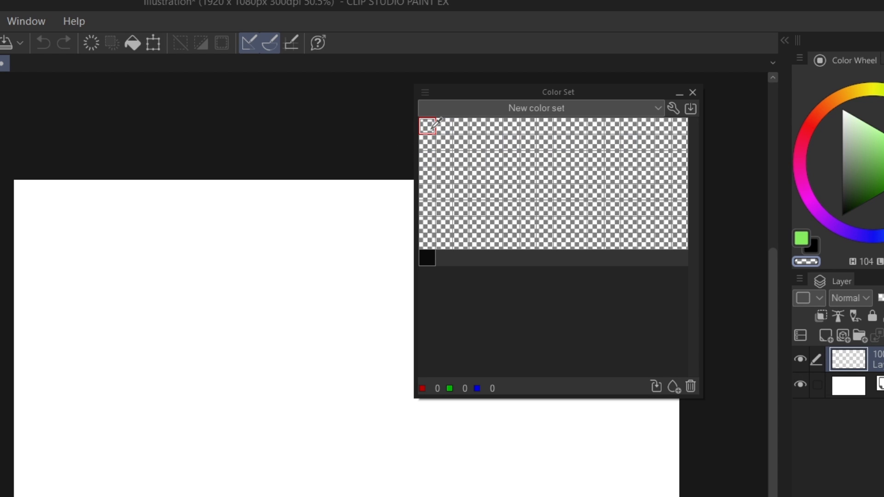
pyautogui.click(672, 386)
pyautogui.click(673, 386)
pyautogui.click(801, 238)
pyautogui.click(672, 386)
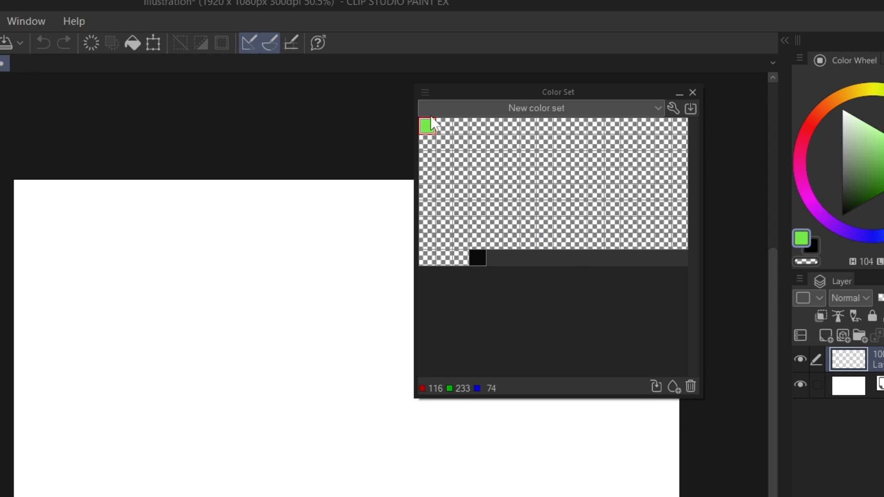
# Name the green swatch in New color set "green".
pyautogui.click(434, 128)
pyautogui.rightClick(433, 127)
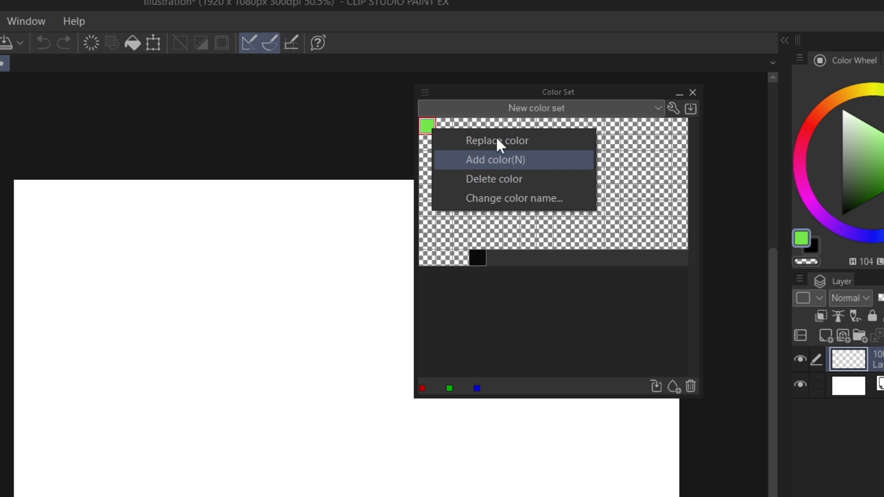
pyautogui.click(503, 197)
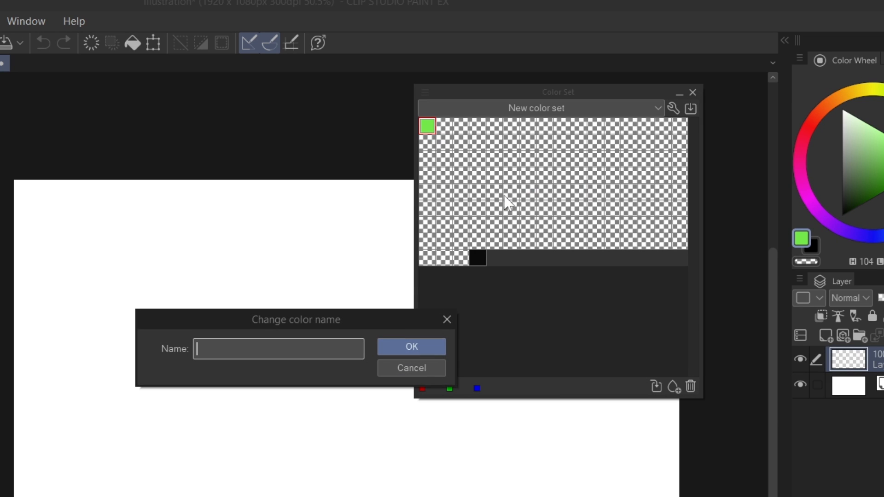
pyautogui.write('green')
pyautogui.press('Return')
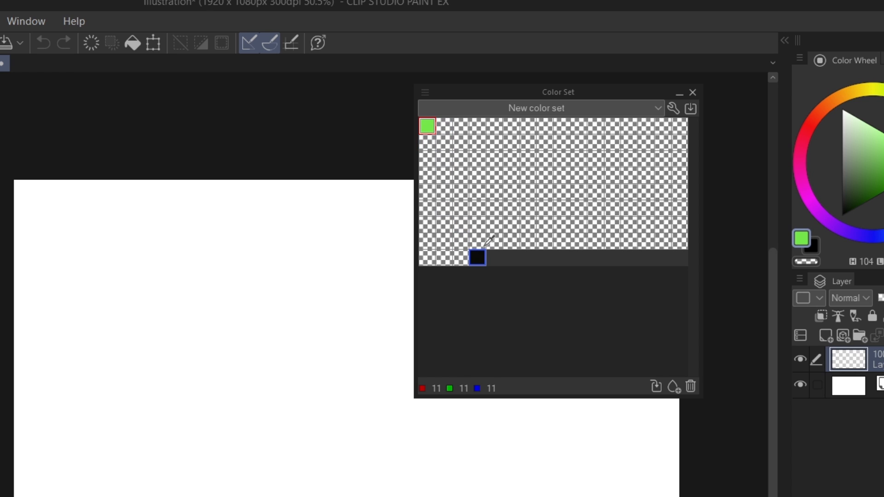
# Delete a run of transparent swatches from New color set, starting at the fifth swatch of the fifth row.
pyautogui.click(499, 192)
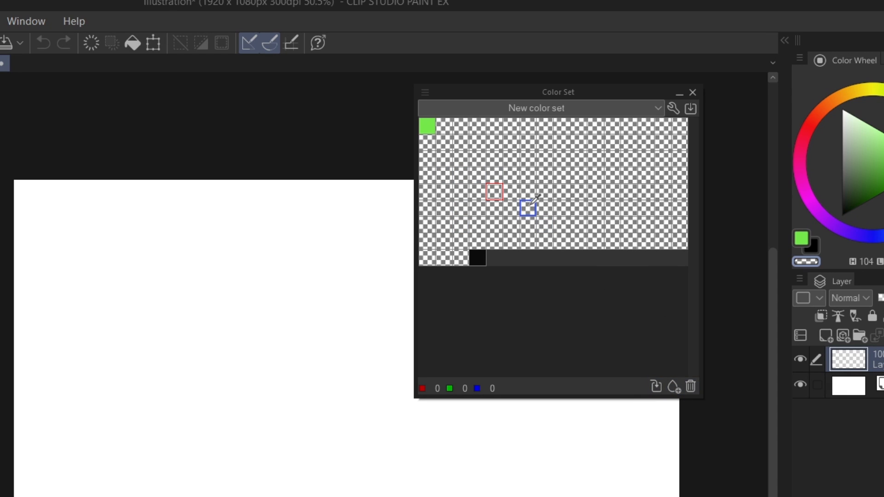
pyautogui.rightClick(490, 193)
pyautogui.click(537, 248)
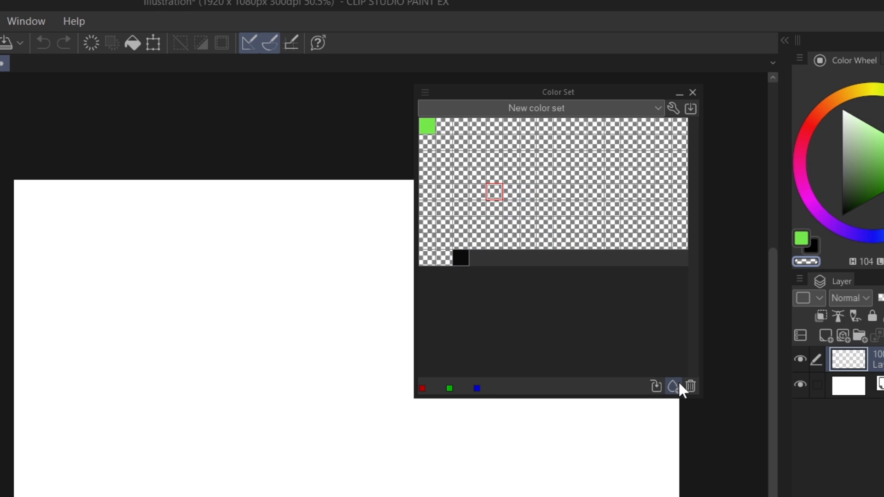
pyautogui.click(690, 386)
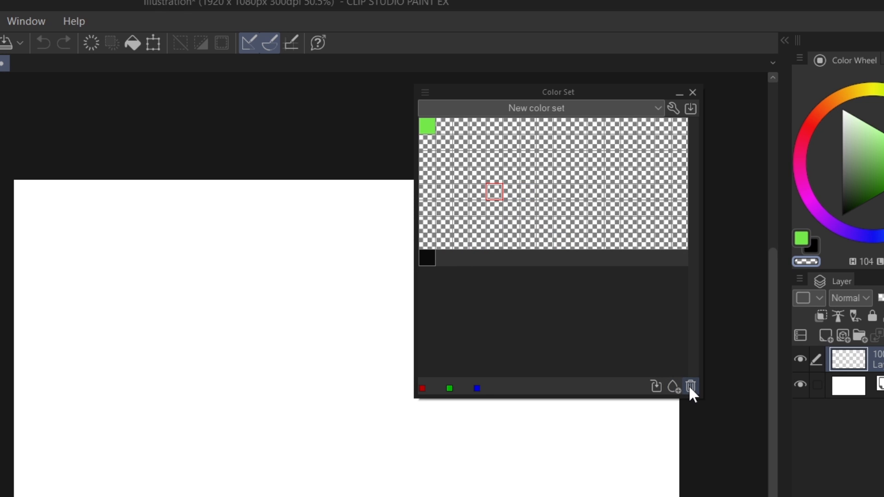
pyautogui.click(689, 387)
pyautogui.click(690, 386)
pyautogui.click(690, 386)
pyautogui.click(690, 386)
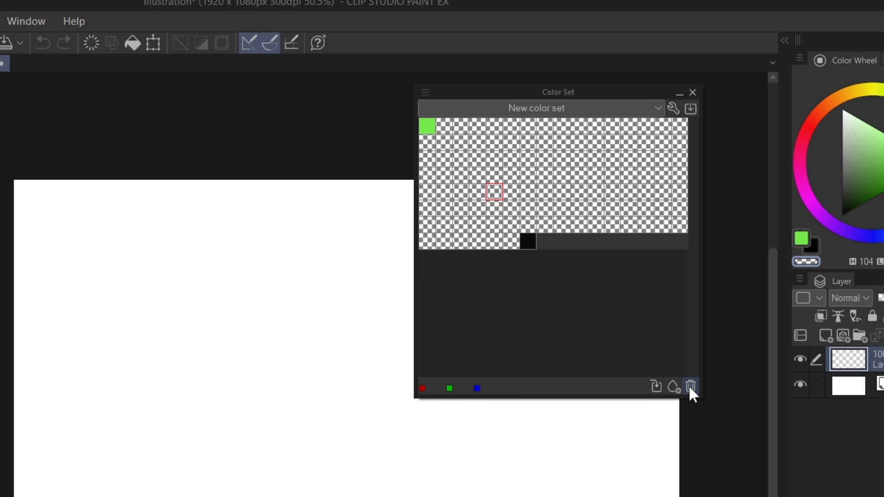
pyautogui.click(690, 387)
pyautogui.click(689, 386)
pyautogui.click(689, 386)
pyautogui.click(690, 386)
pyautogui.click(689, 387)
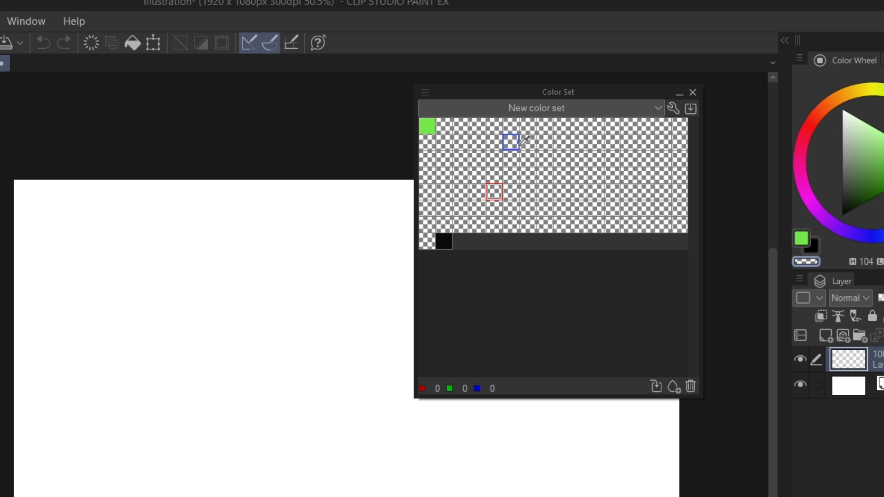
pyautogui.click(690, 386)
pyautogui.click(690, 386)
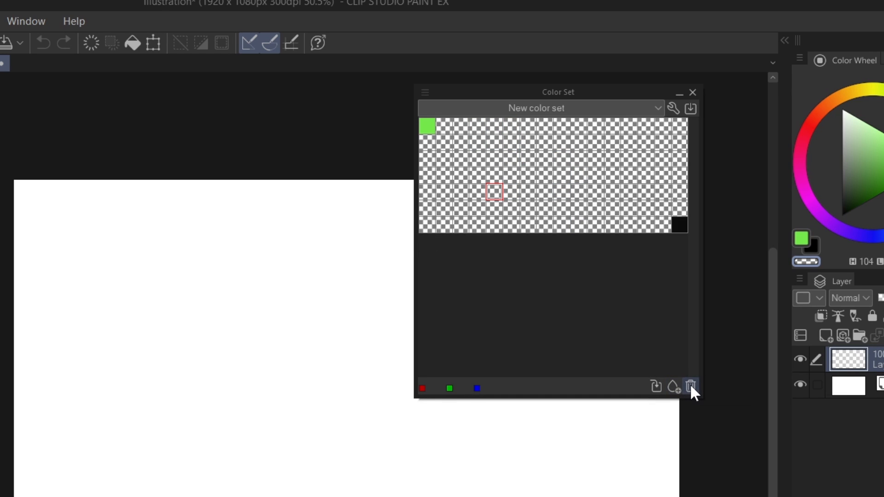
pyautogui.click(689, 386)
pyautogui.click(690, 386)
pyautogui.click(690, 386)
pyautogui.click(690, 386)
pyautogui.click(690, 387)
pyautogui.click(690, 386)
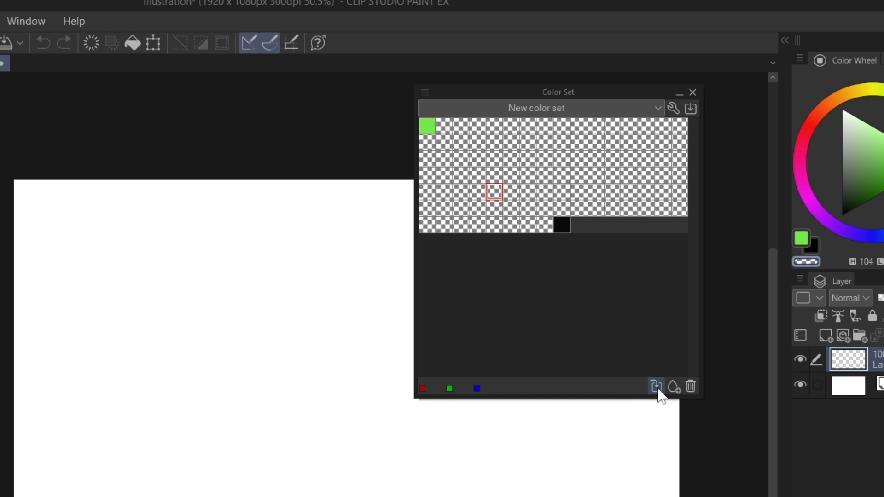
# Pick a blue drawing color with hue 222 and insert it at the third position of the first row.
pyautogui.click(434, 125)
pyautogui.click(883, 234)
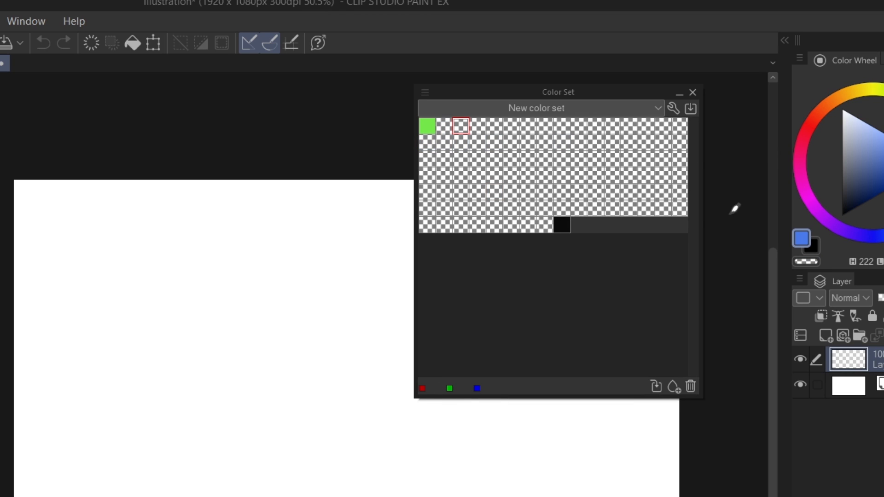
pyautogui.click(671, 385)
# Insert a red swatch with hue 4 at the first row's eighth position and replace it with magenta, hue 294.
pyautogui.click(544, 125)
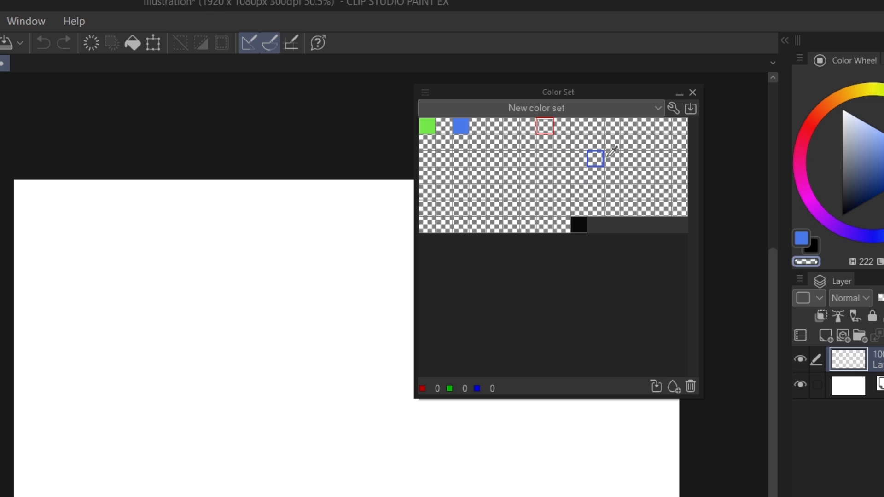
pyautogui.click(810, 121)
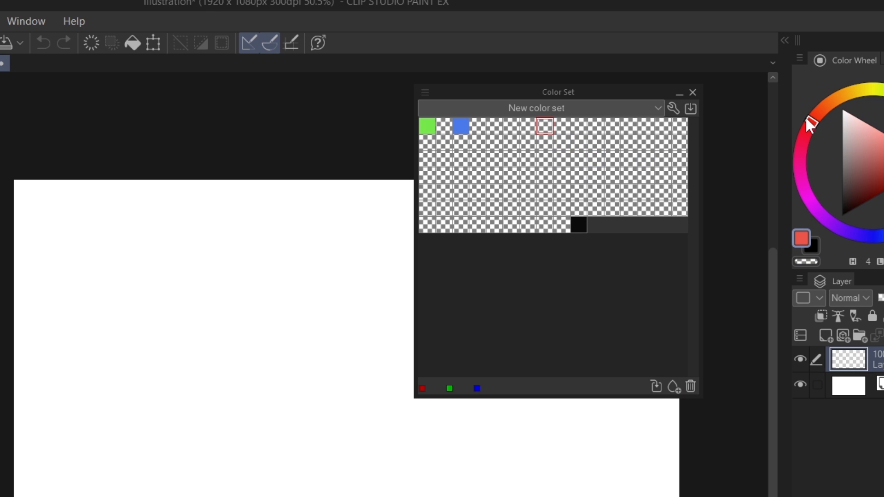
pyautogui.click(672, 385)
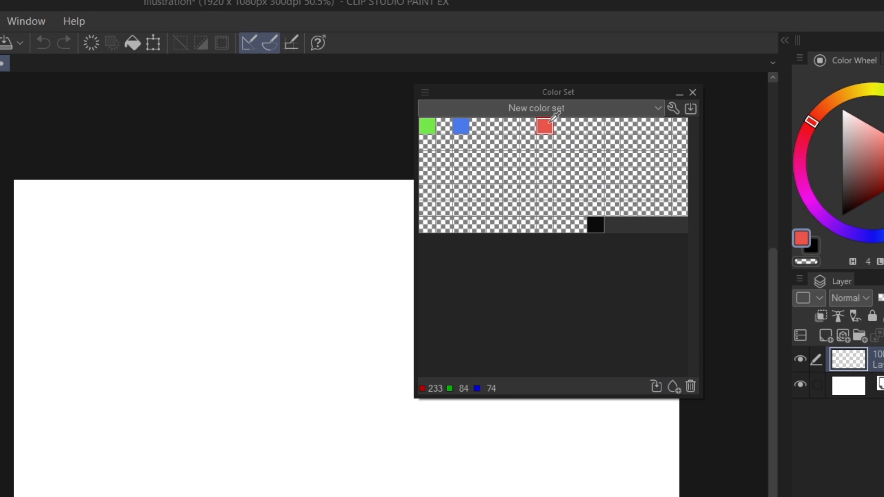
pyautogui.click(813, 205)
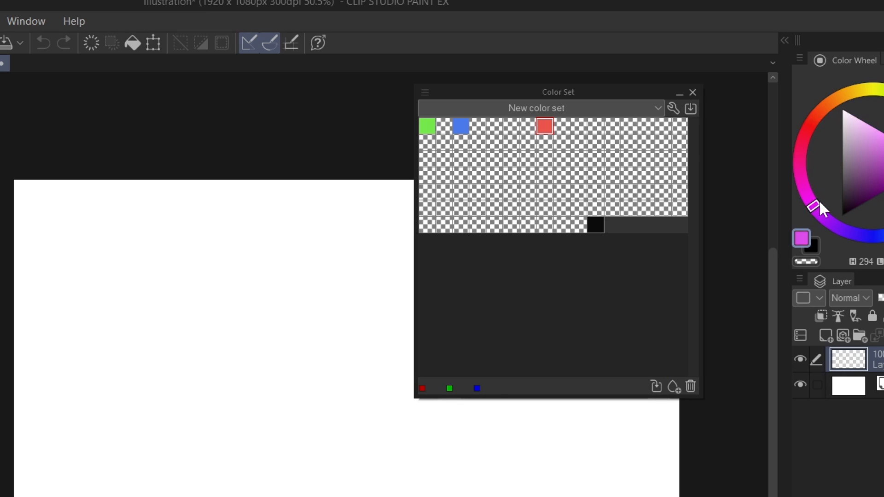
pyautogui.click(656, 387)
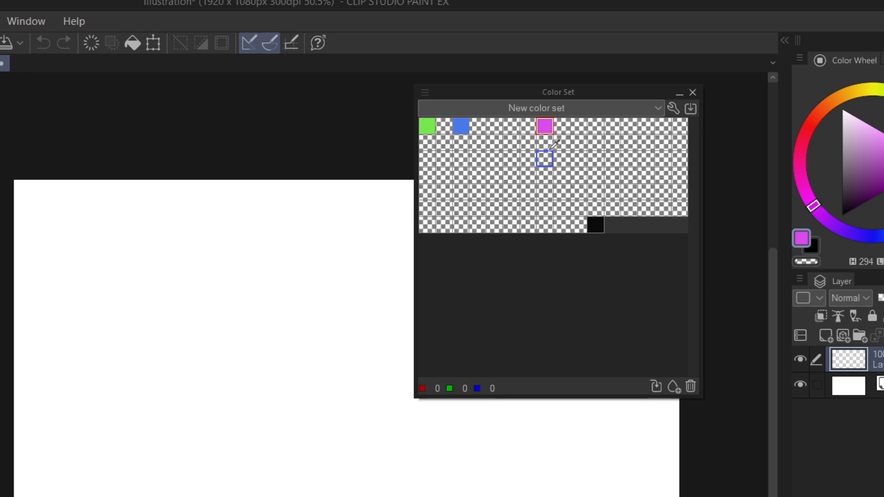
# Move the Color Set palette further over the canvas and delete the transparent swatches between the magenta and black swatches.
pyautogui.moveTo(572, 92)
pyautogui.mouseDown()
pyautogui.moveTo(532, 90)
pyautogui.moveTo(556, 87)
pyautogui.mouseUp()
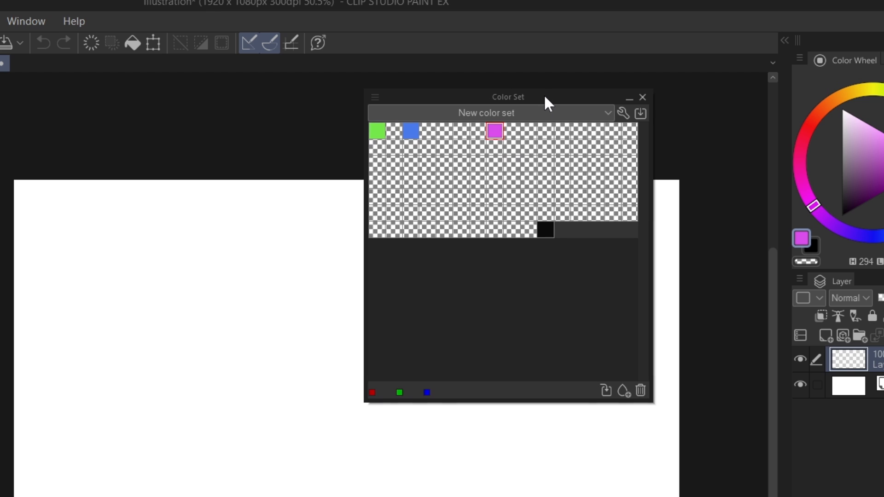
pyautogui.moveTo(554, 93); pyautogui.dragTo(550, 108)
pyautogui.click(490, 189)
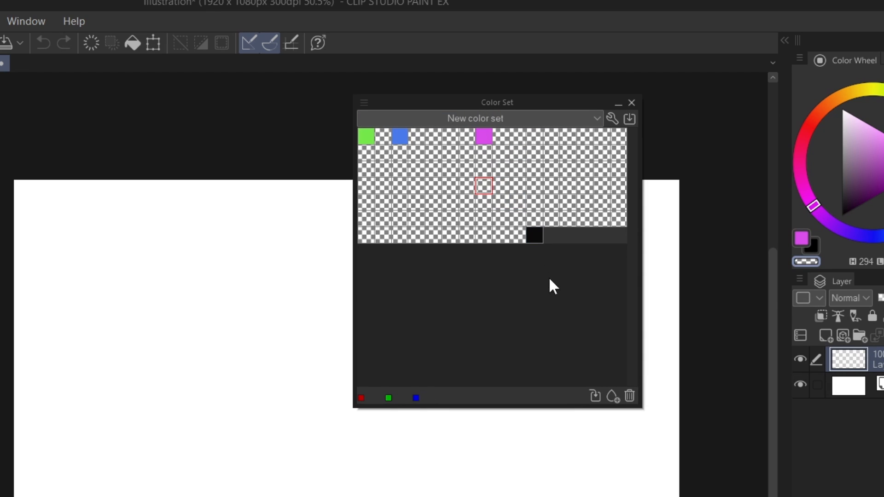
pyautogui.click(629, 396)
pyautogui.tripleClick(630, 396)
pyautogui.tripleClick(629, 396)
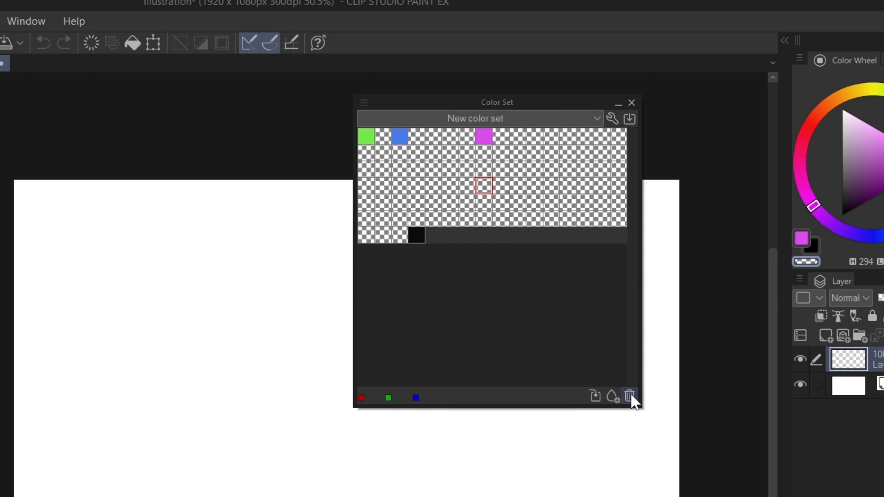
pyautogui.tripleClick(630, 397)
pyautogui.tripleClick(629, 397)
pyautogui.tripleClick(630, 397)
pyautogui.tripleClick(630, 397)
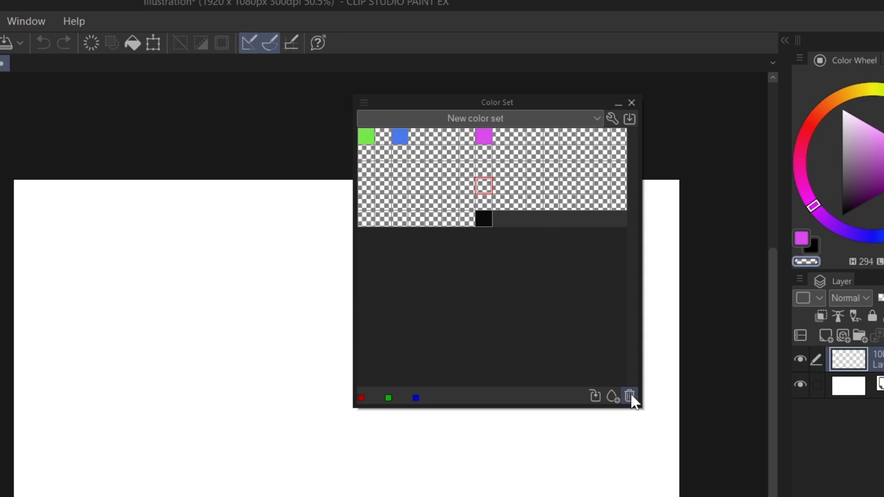
pyautogui.doubleClick(629, 397)
pyautogui.tripleClick(630, 397)
pyautogui.tripleClick(629, 397)
pyautogui.tripleClick(630, 397)
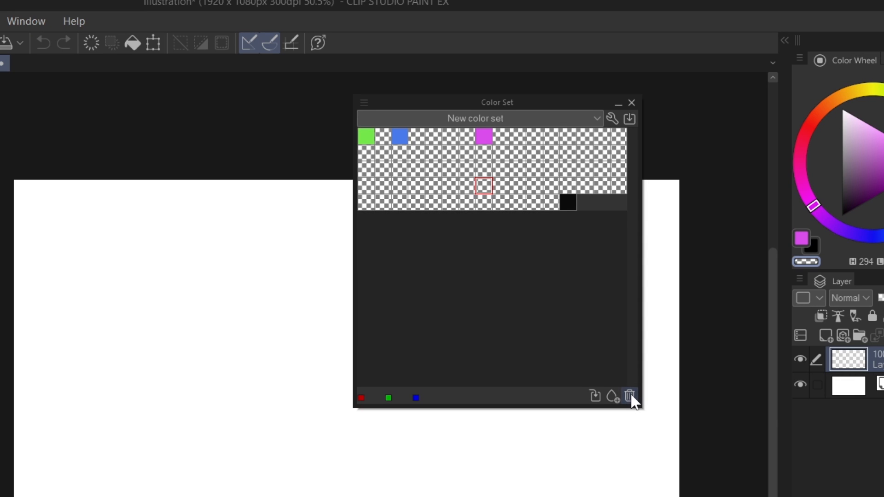
pyautogui.tripleClick(629, 396)
pyautogui.doubleClick(630, 397)
pyautogui.tripleClick(629, 396)
pyautogui.tripleClick(630, 397)
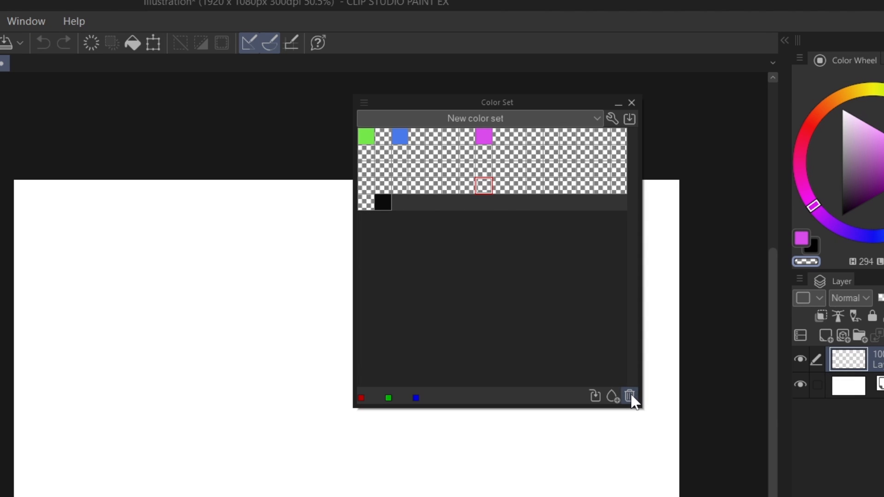
pyautogui.click(630, 397)
pyautogui.click(503, 137)
pyautogui.tripleClick(629, 394)
pyautogui.tripleClick(630, 394)
pyautogui.tripleClick(630, 394)
pyautogui.tripleClick(630, 394)
pyautogui.tripleClick(630, 394)
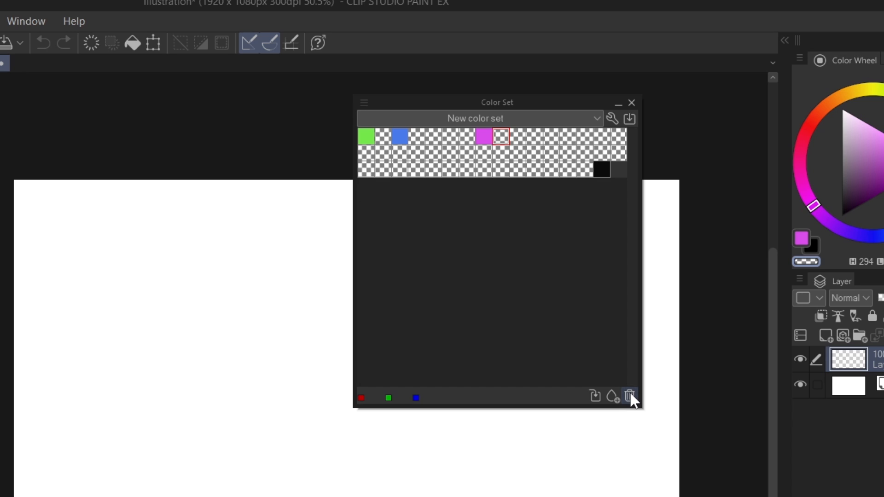
pyautogui.tripleClick(630, 394)
pyautogui.tripleClick(629, 394)
pyautogui.tripleClick(630, 393)
pyautogui.tripleClick(630, 393)
pyautogui.tripleClick(629, 393)
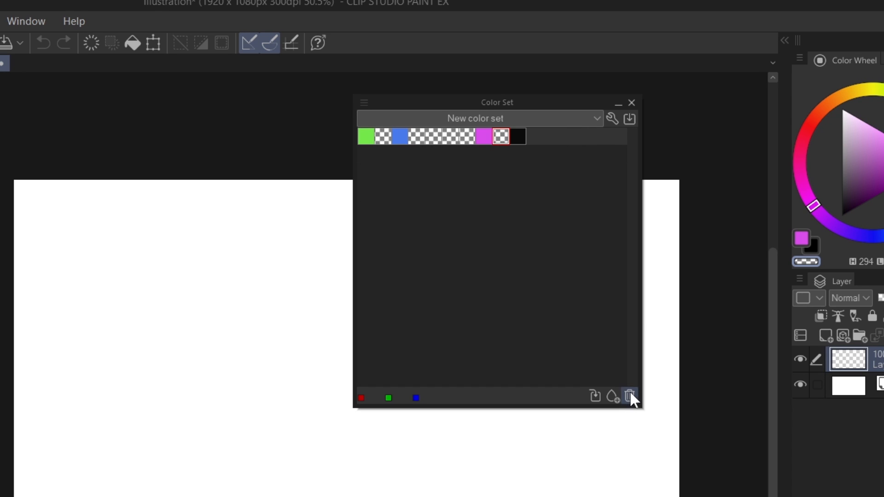
pyautogui.tripleClick(630, 398)
pyautogui.click(630, 399)
# Delete the remaining transparent swatches between the green, blue and magenta swatches.
pyautogui.click(434, 137)
pyautogui.click(629, 396)
pyautogui.click(383, 137)
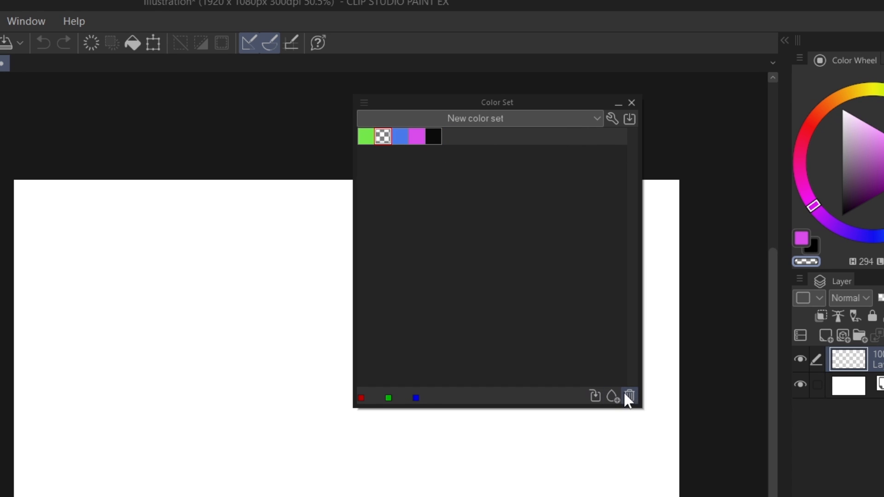
pyautogui.click(626, 394)
# Choose the black, blue, magenta and green swatches in turn as the drawing color, ending on green.
pyautogui.moveTo(491, 104); pyautogui.dragTo(462, 123)
pyautogui.click(391, 155)
pyautogui.click(356, 152)
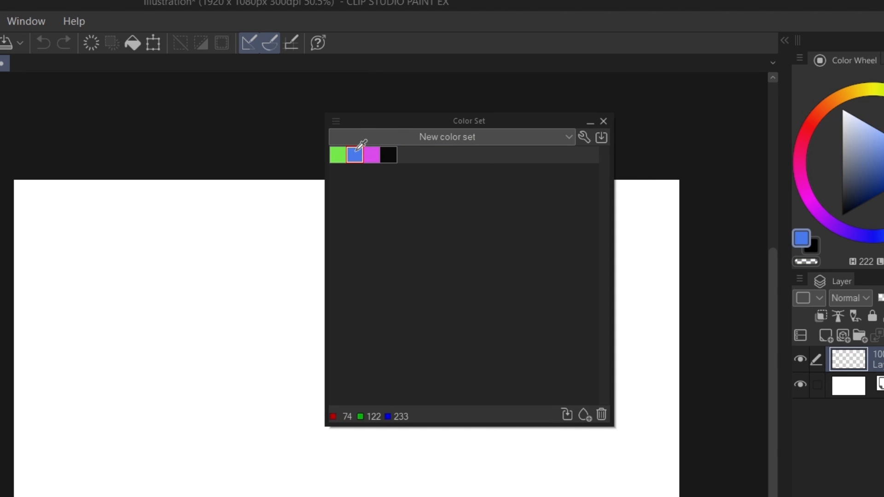
pyautogui.click(371, 152)
pyautogui.click(346, 151)
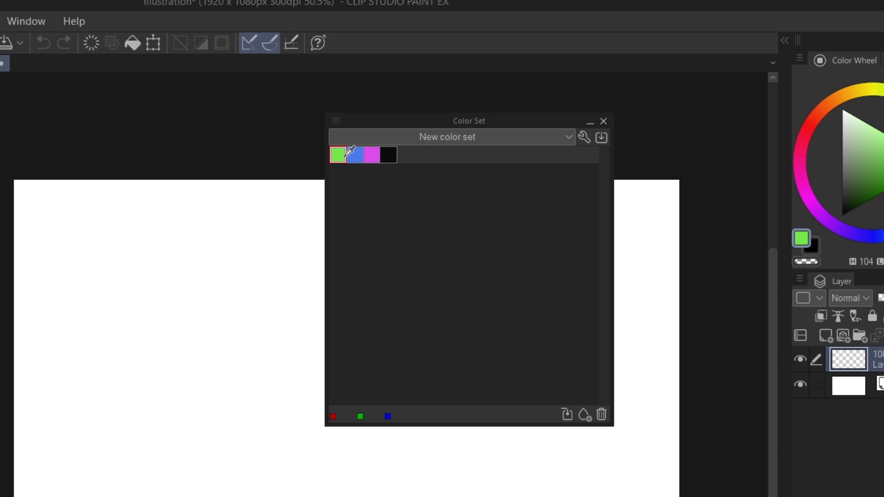
# Reposition the floating Color Set palette over the upper middle of the canvas.
pyautogui.click(469, 123)
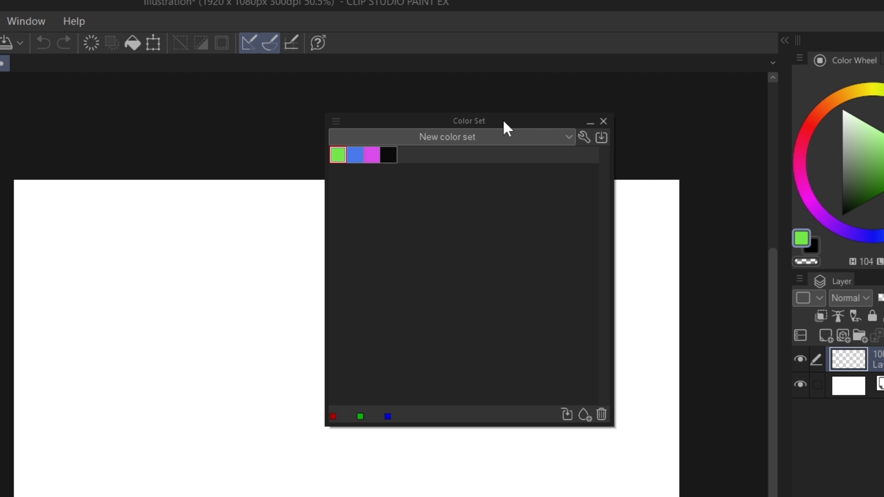
pyautogui.moveTo(503, 122); pyautogui.dragTo(542, 123)
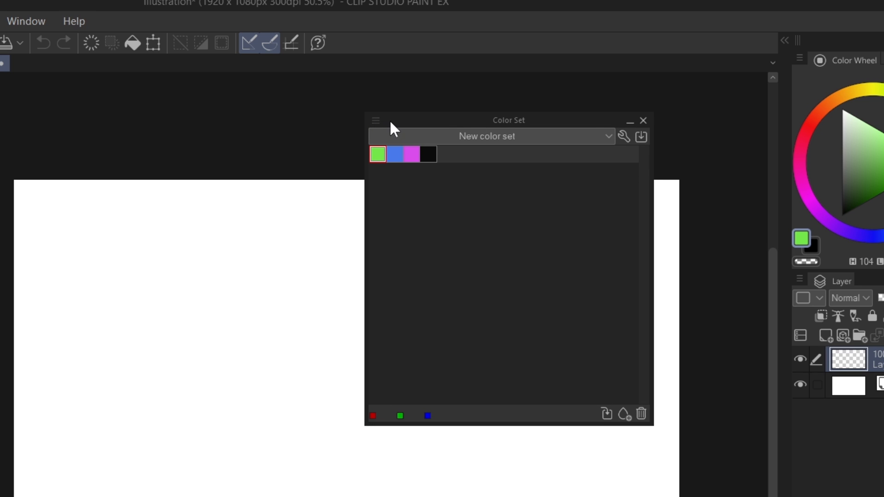
pyautogui.moveTo(387, 121); pyautogui.dragTo(370, 120)
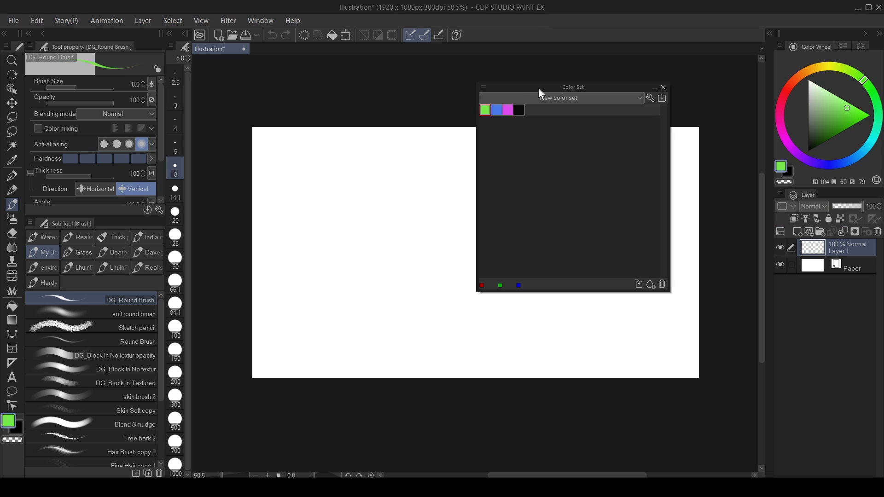
pyautogui.moveTo(447, 120); pyautogui.dragTo(404, 153)
pyautogui.moveTo(515, 110); pyautogui.dragTo(500, 105)
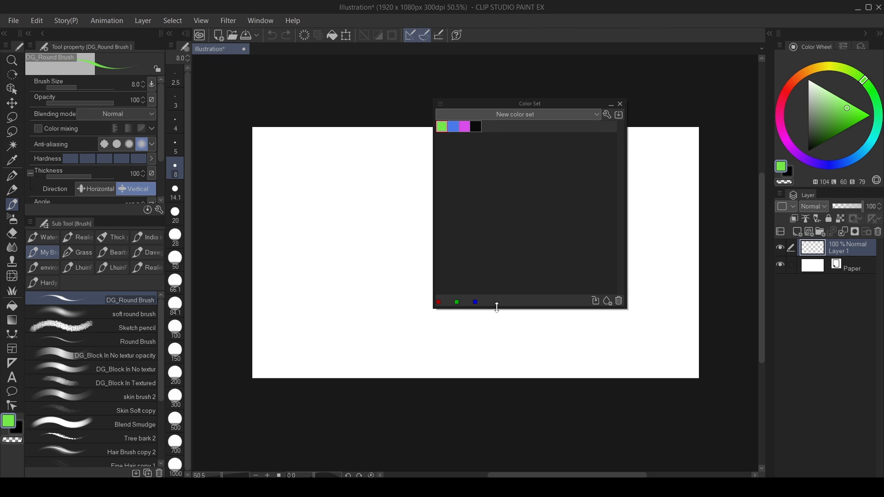